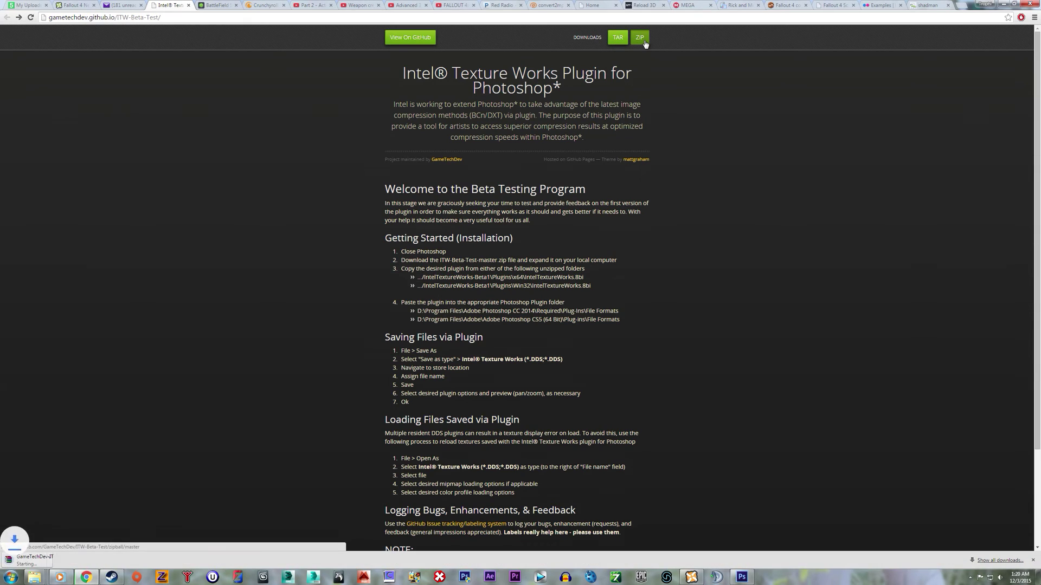
- Browse the plugin ZIP through GameTechDev, IntelTextureWorks-Beta1.zip, Plugins and x64 to IntelTextureWorks.8bi
left_click(40, 559)
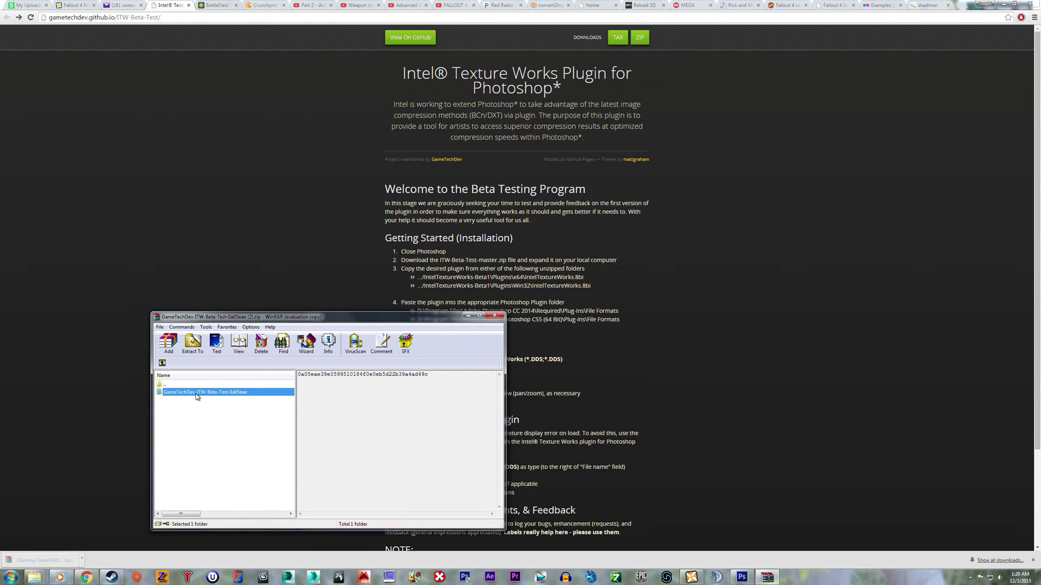
double_click(197, 393)
left_click(372, 426)
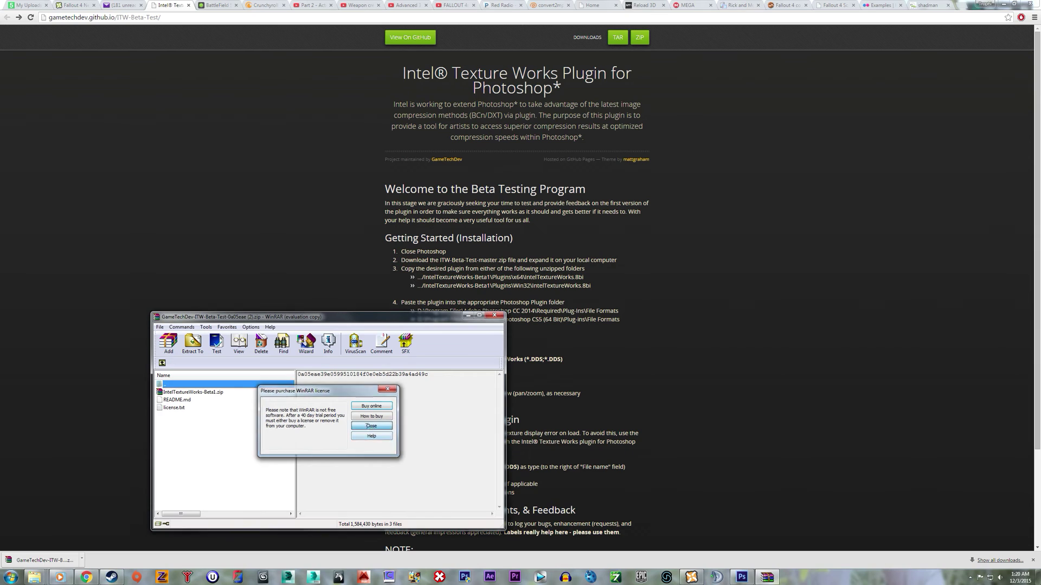
double_click(201, 394)
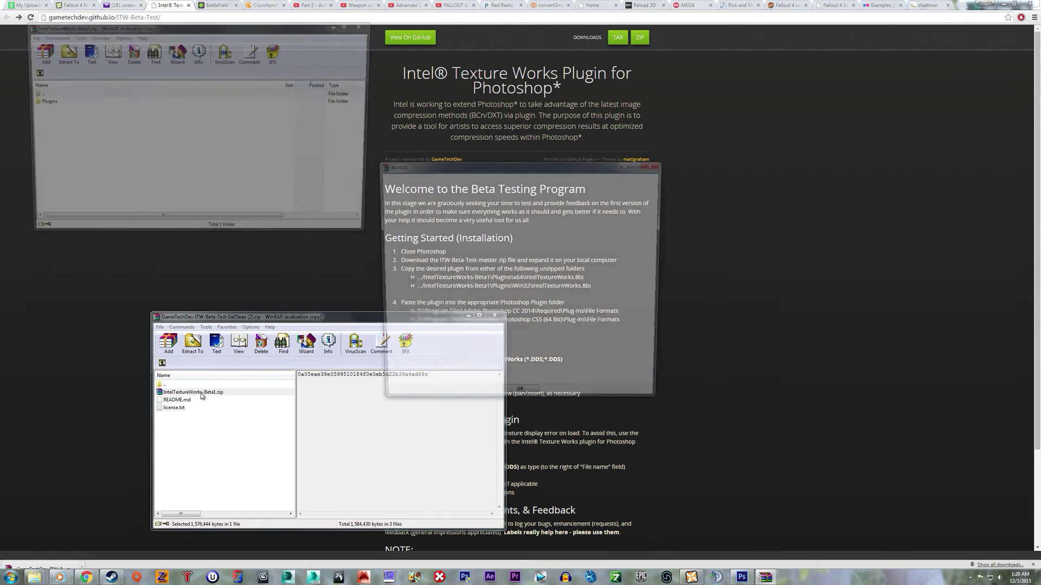
left_click(652, 166)
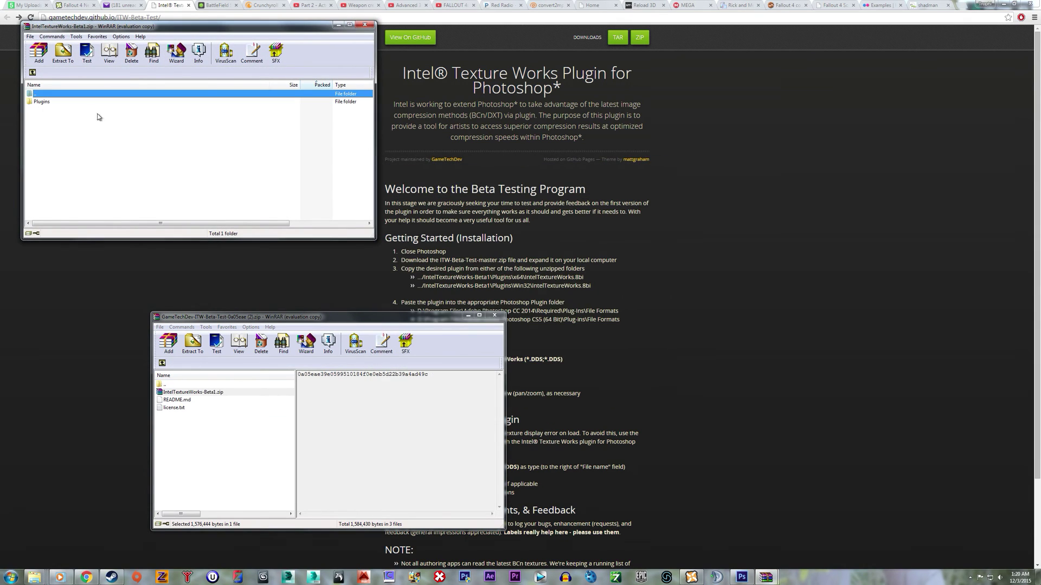
double_click(50, 104)
double_click(51, 110)
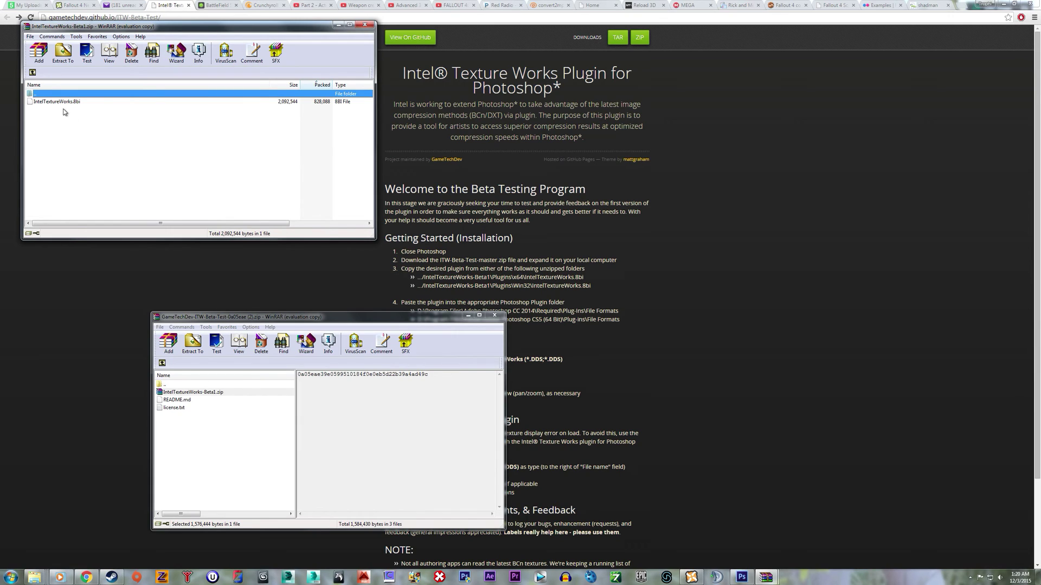
left_click(67, 103)
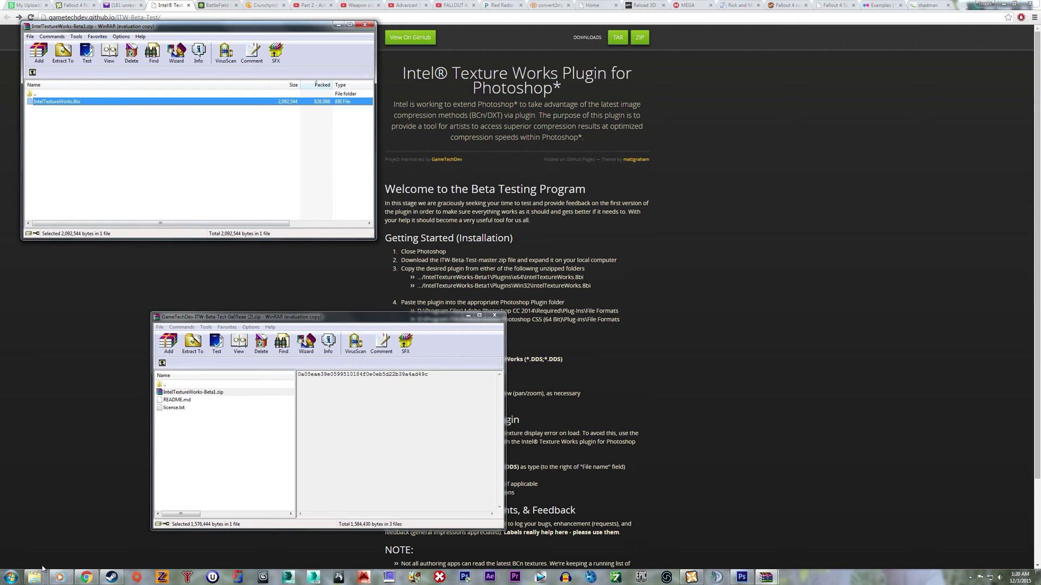
- Copy IntelTextureWorks.8bi into Photoshop's Plug-ins\File Formats folder
mouse_move(37, 576)
left_click(53, 532)
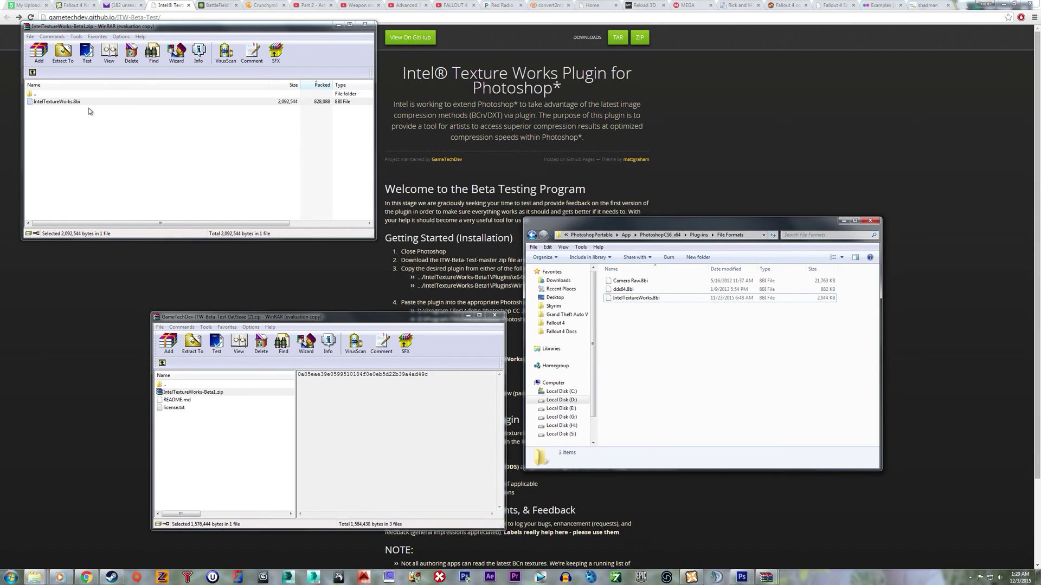
left_click_drag(90, 103, 146, 111)
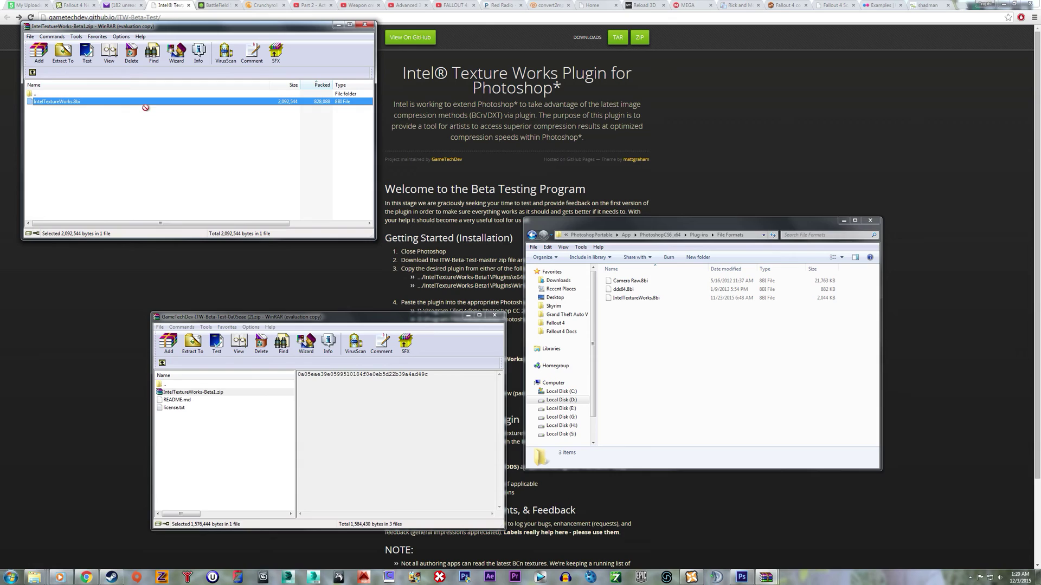
- Close both WinRAR archives and hide Explorer and the browser to reveal Photoshop
left_click(365, 27)
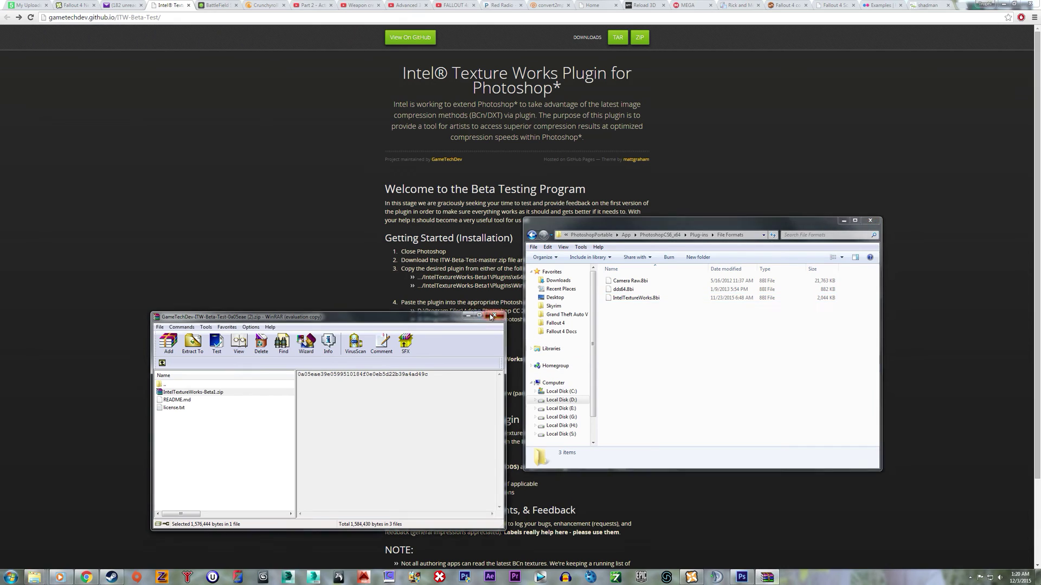
left_click(491, 316)
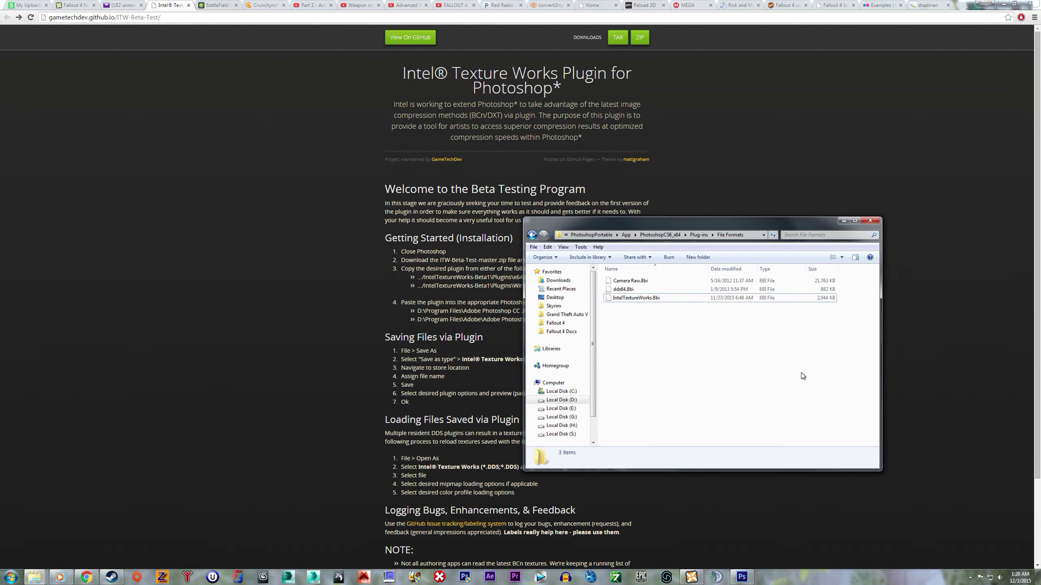
left_click(843, 221)
left_click(1003, 4)
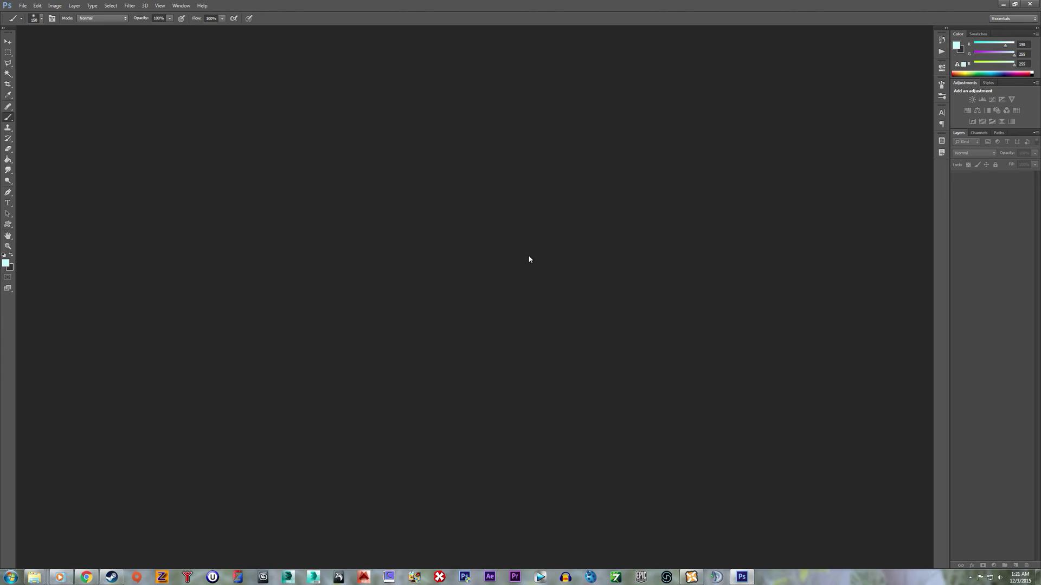
- Open BaseFemaleHead_n.dds in Intel Texture Works format, declining mip-maps as separate layers
left_click(21, 6)
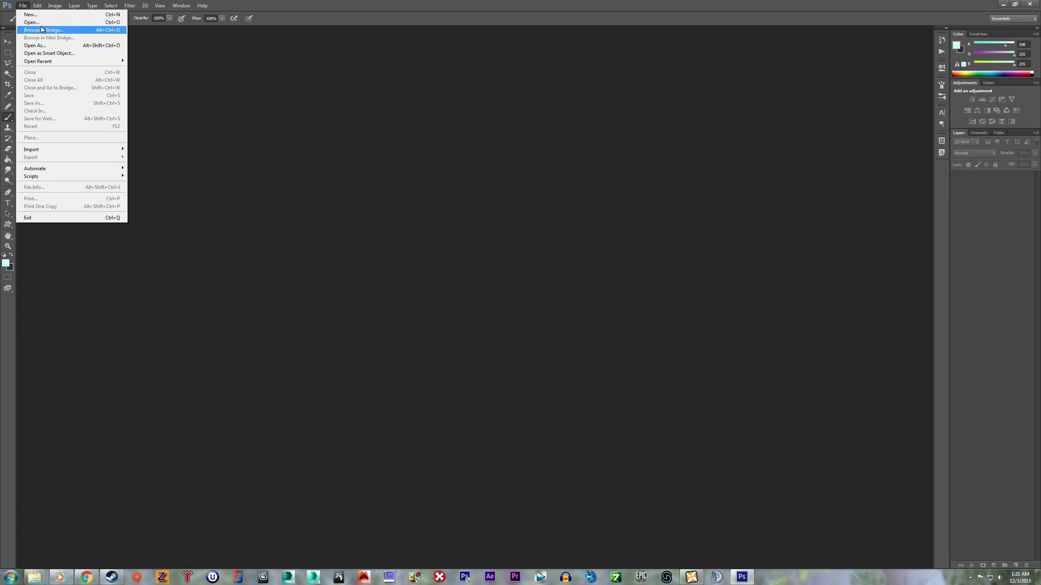
left_click(35, 45)
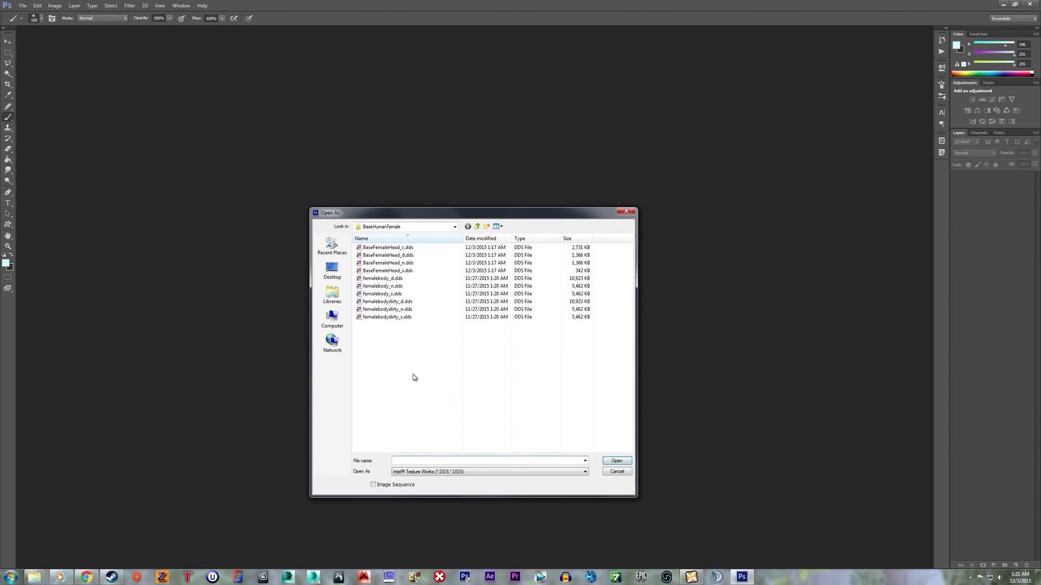
left_click(414, 262)
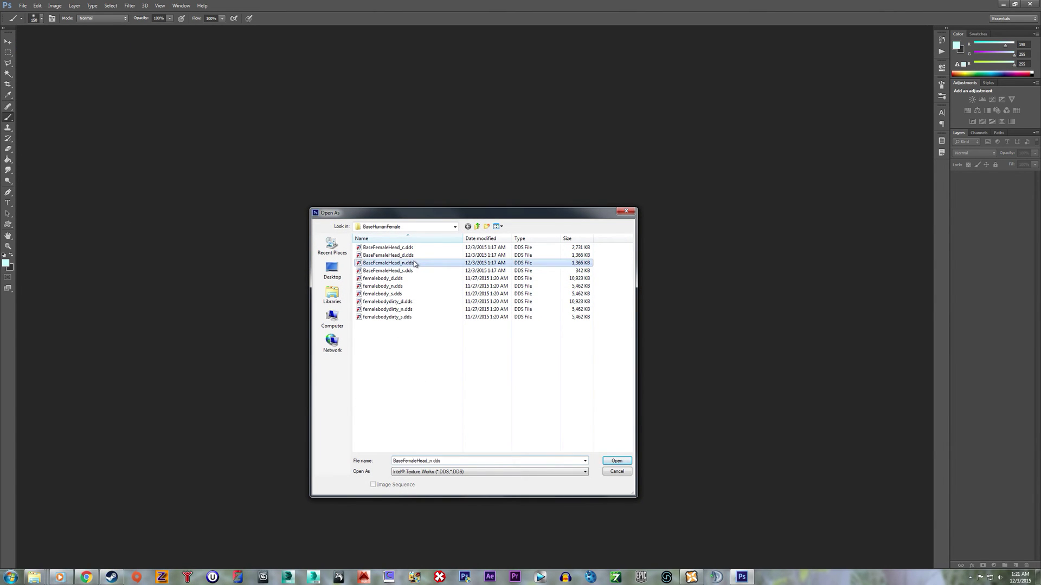
left_click(414, 270)
left_click(414, 263)
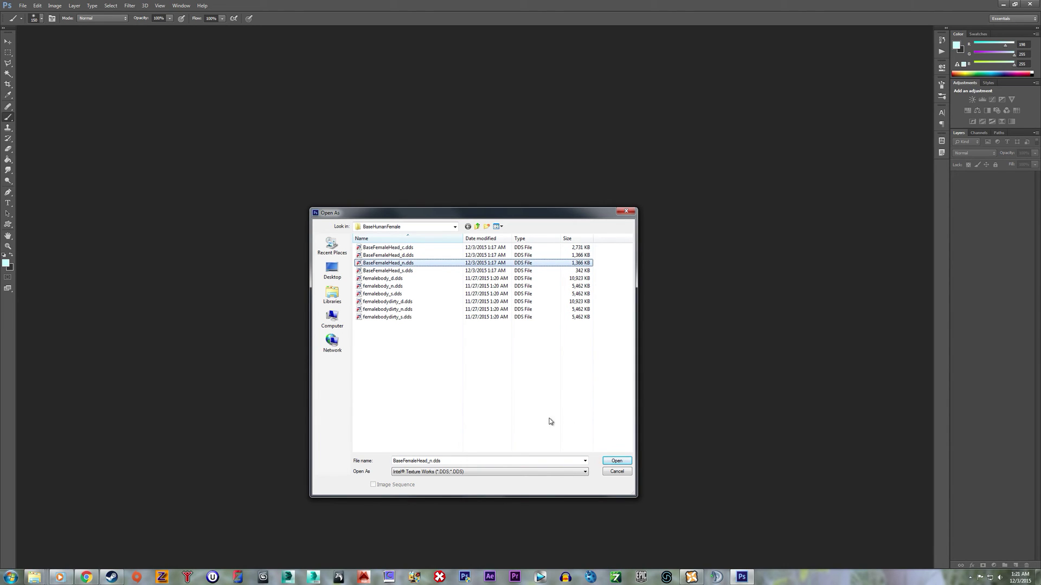
left_click(617, 461)
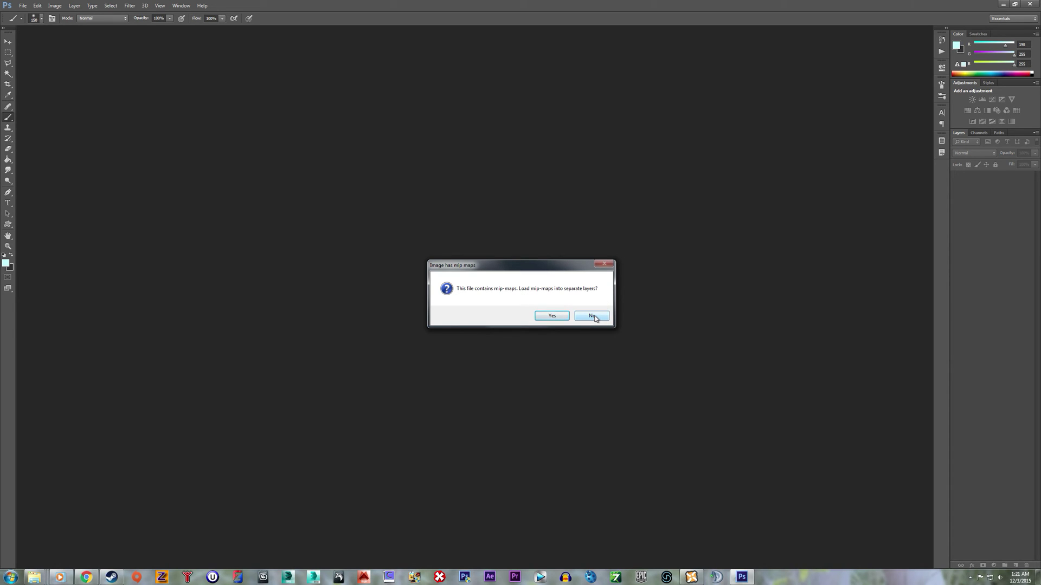
left_click(593, 317)
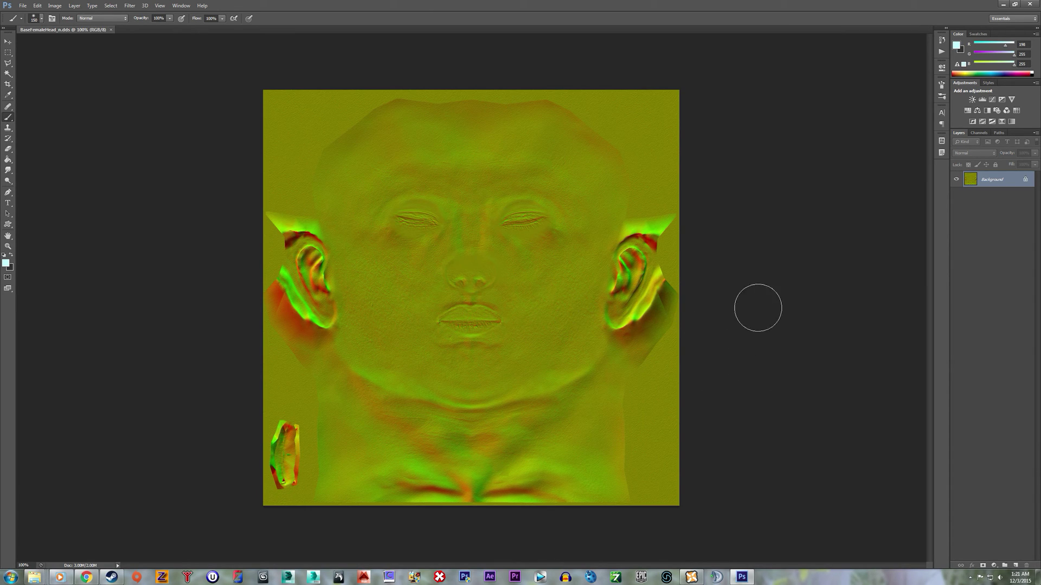
- Open BaseFemaleHead_s.dds without mip-map layers, fit it to the window, then return to the normal map
left_click(22, 7)
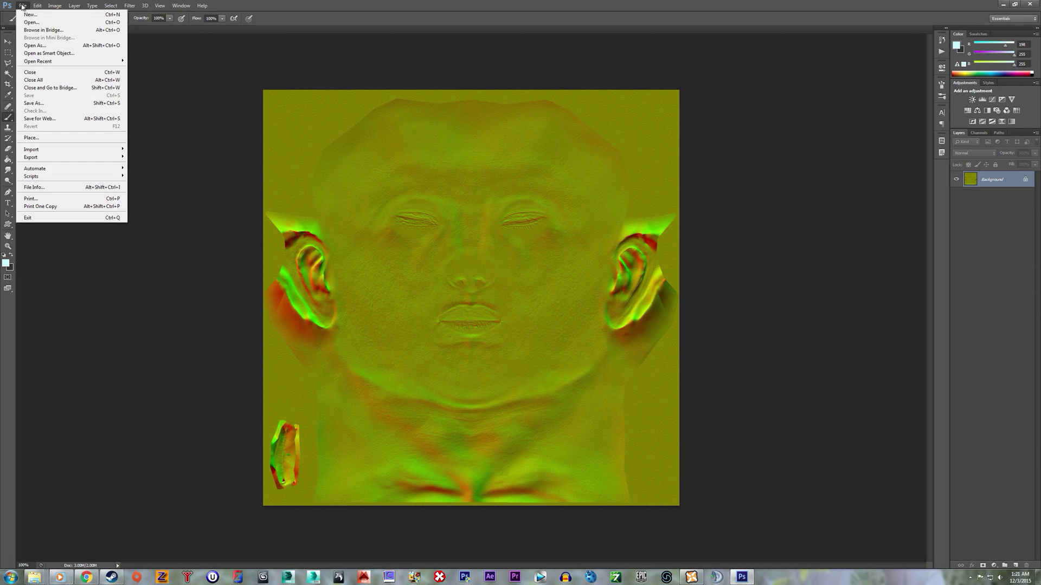
left_click(60, 49)
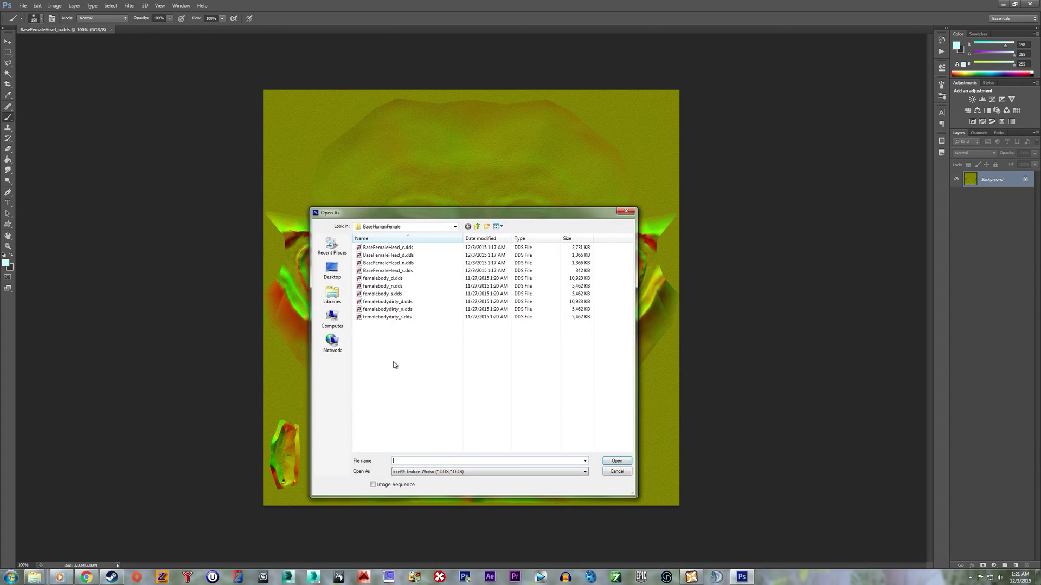
double_click(426, 274)
left_click(593, 313)
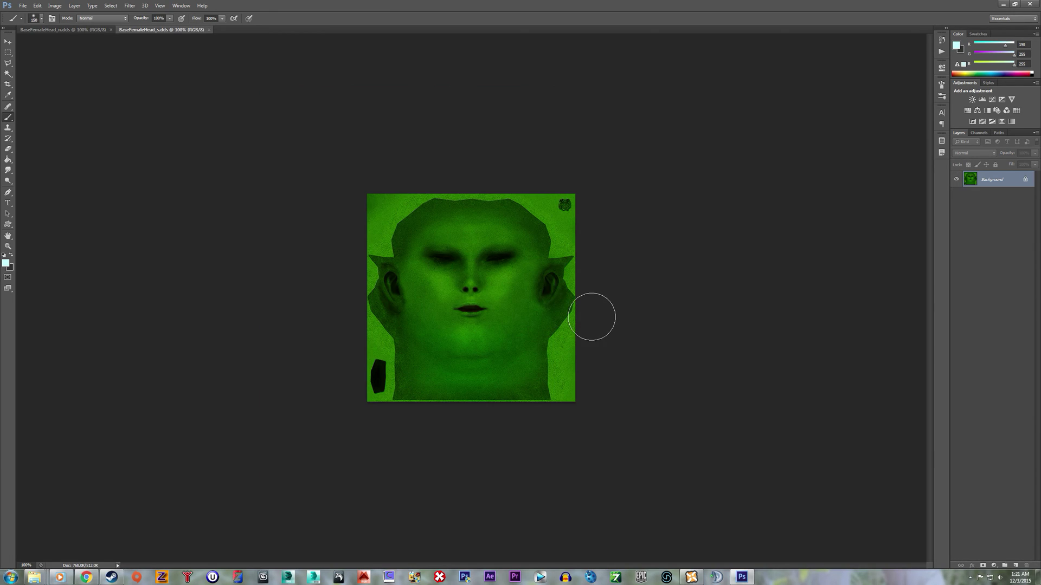
key("ctrl+0")
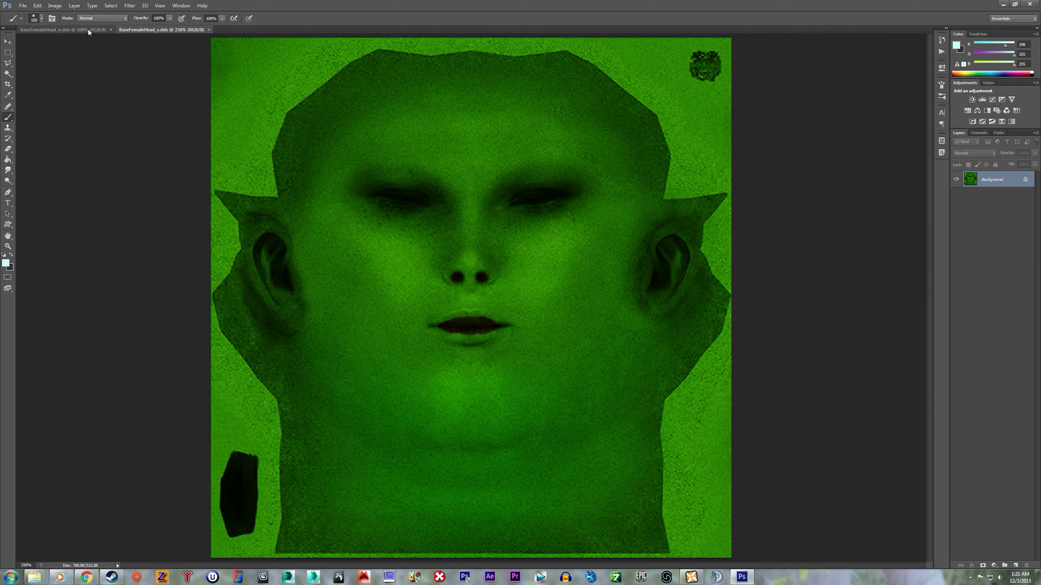
left_click(89, 31)
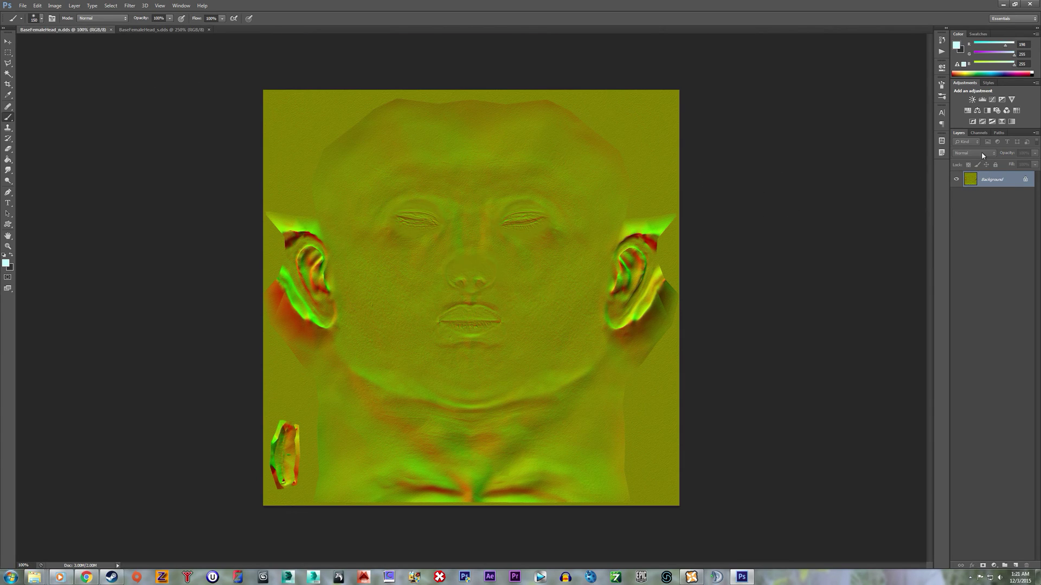
- Inspect the normal map's Blue channel alone, restore RGB and Layers, then switch to BaseFemaleHead_s.dds
left_click(978, 133)
left_click(983, 189)
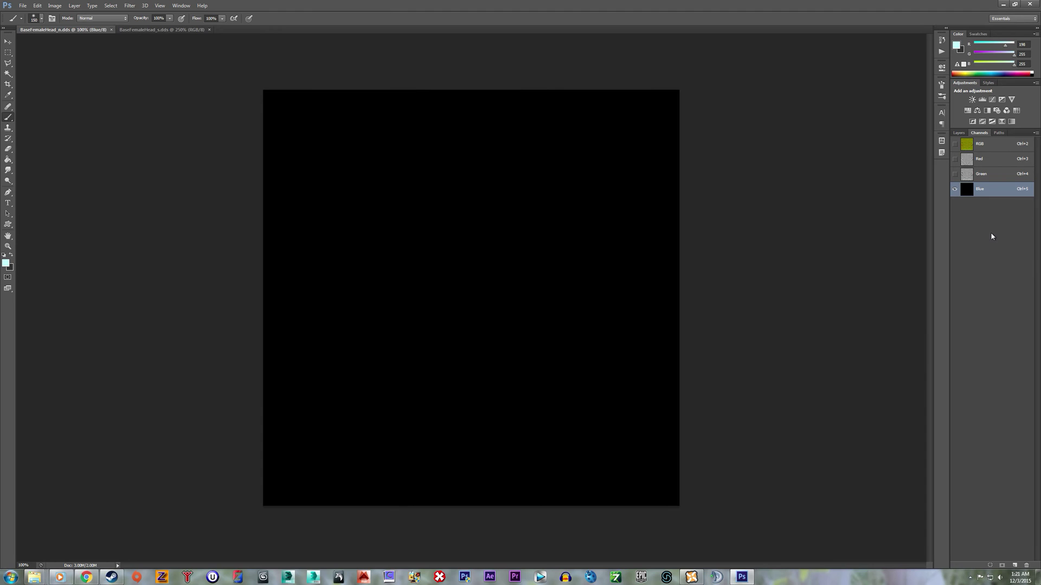
key("ctrl+i")
left_click(965, 146)
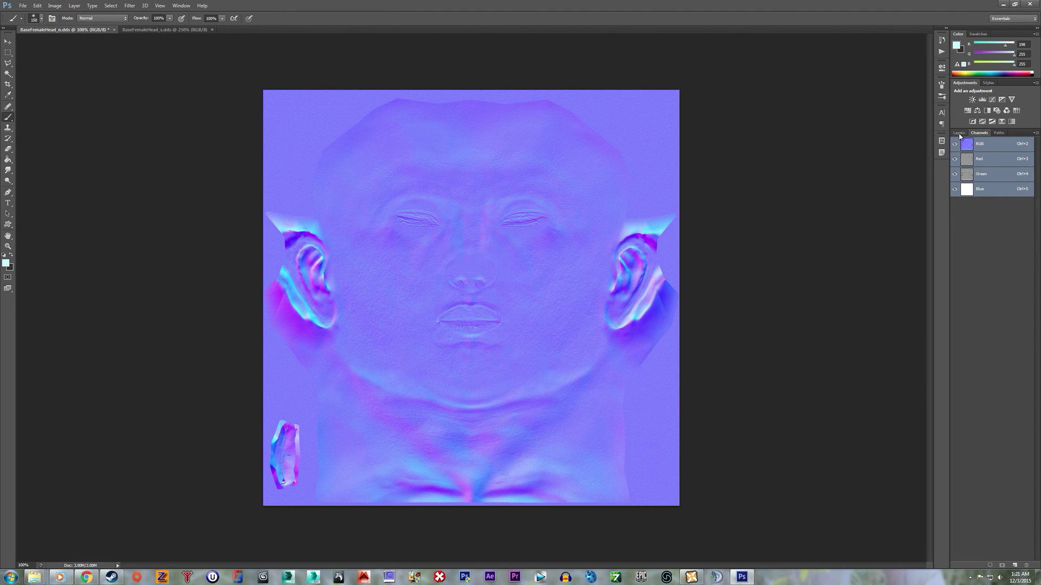
left_click(958, 134)
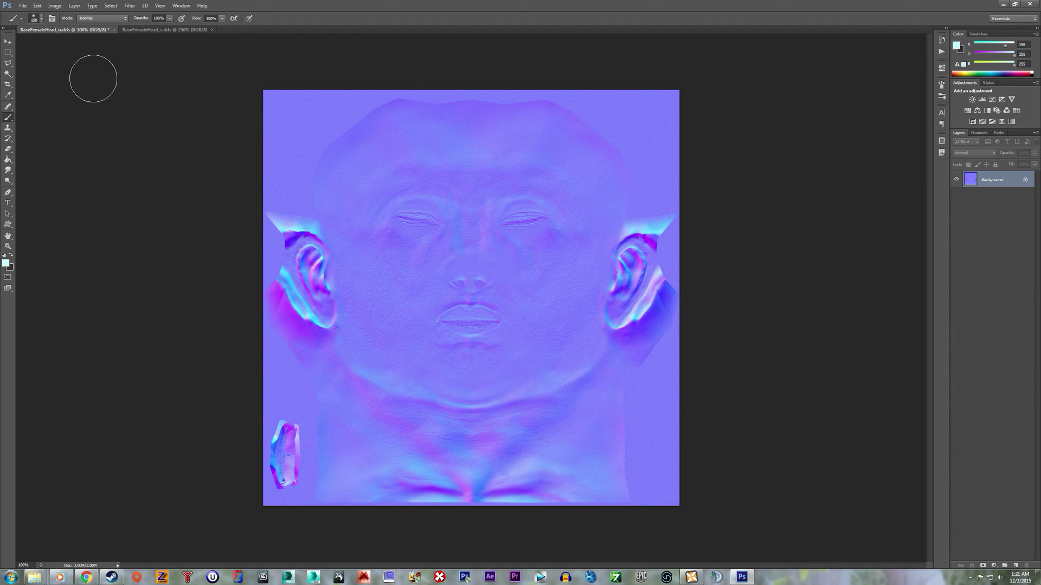
left_click(150, 30)
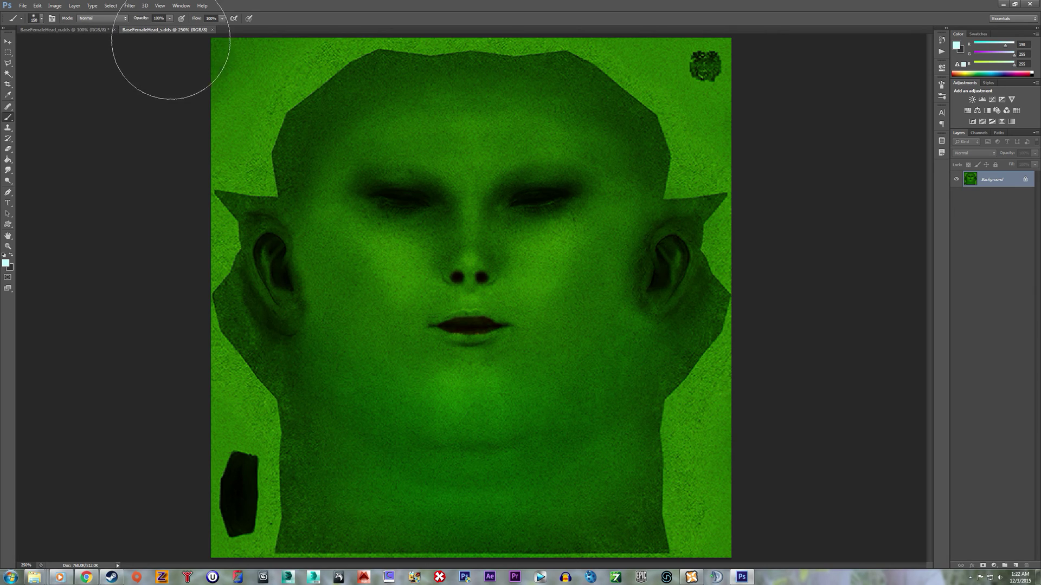
- Save the normal map as BaseFemaleHead_n.dds on the Desktop, replacing the existing file
left_click(85, 29)
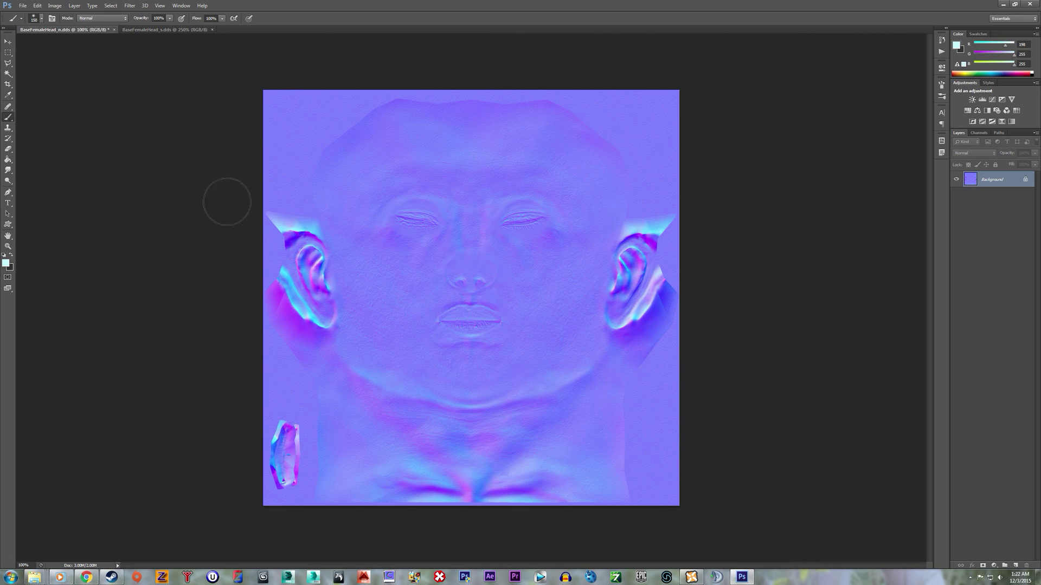
left_click(23, 6)
left_click(38, 104)
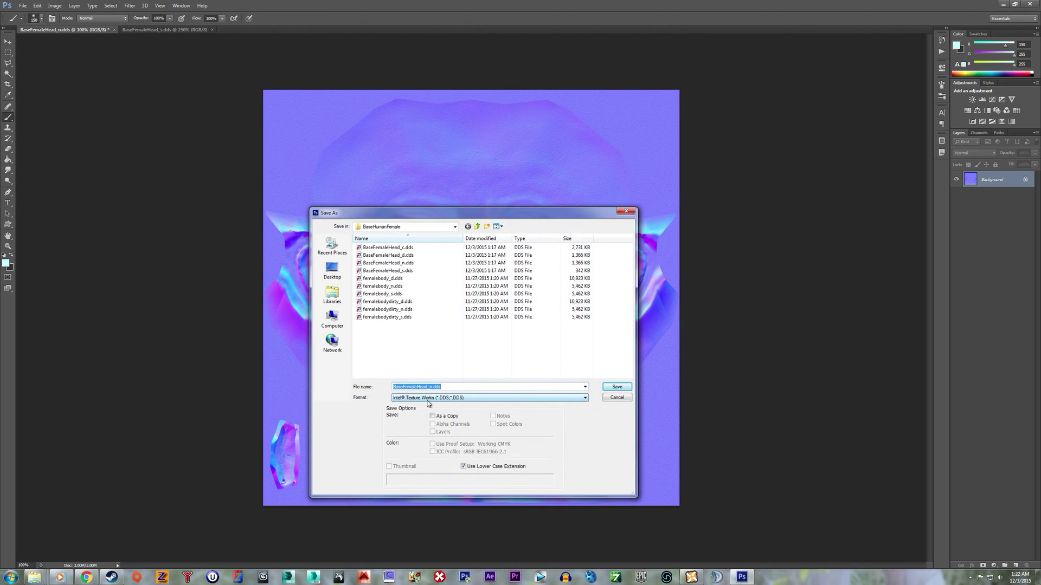
left_click(342, 271)
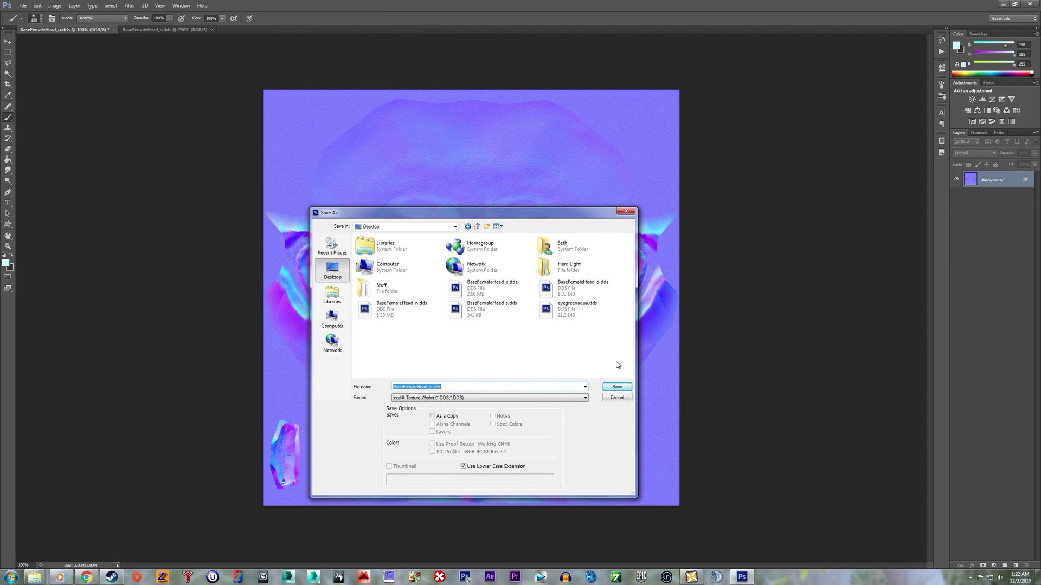
left_click(617, 386)
left_click(508, 214)
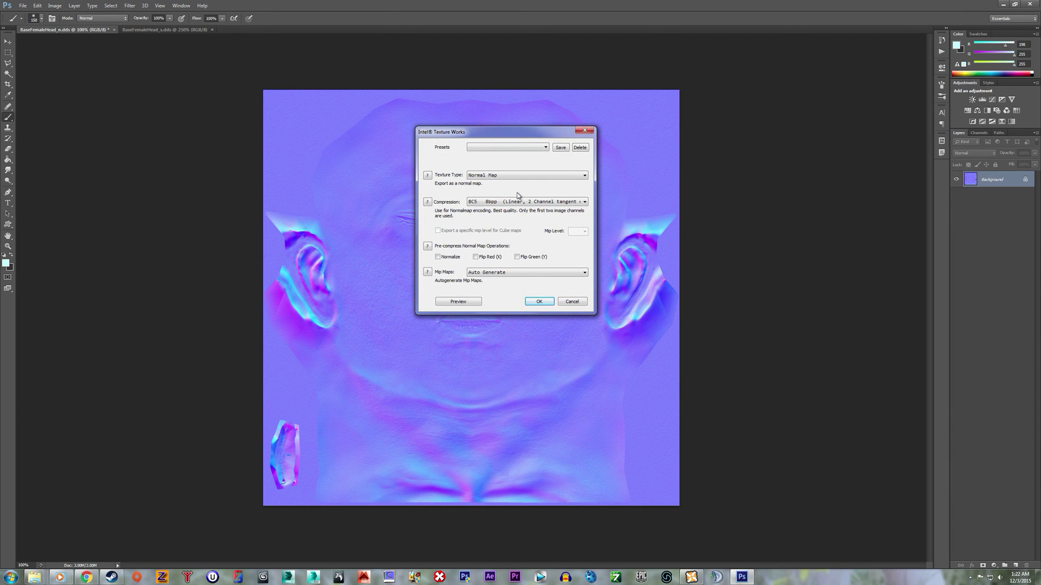
- Keep Normal Map BC5 8bpp compression, preview the result, and finish the DDS export
left_click(492, 201)
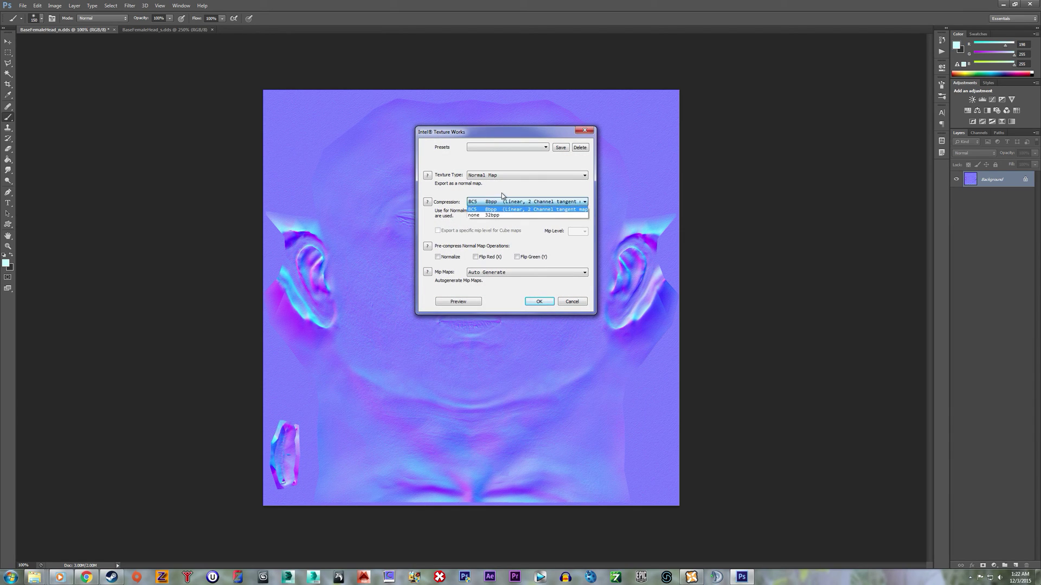
left_click(504, 202)
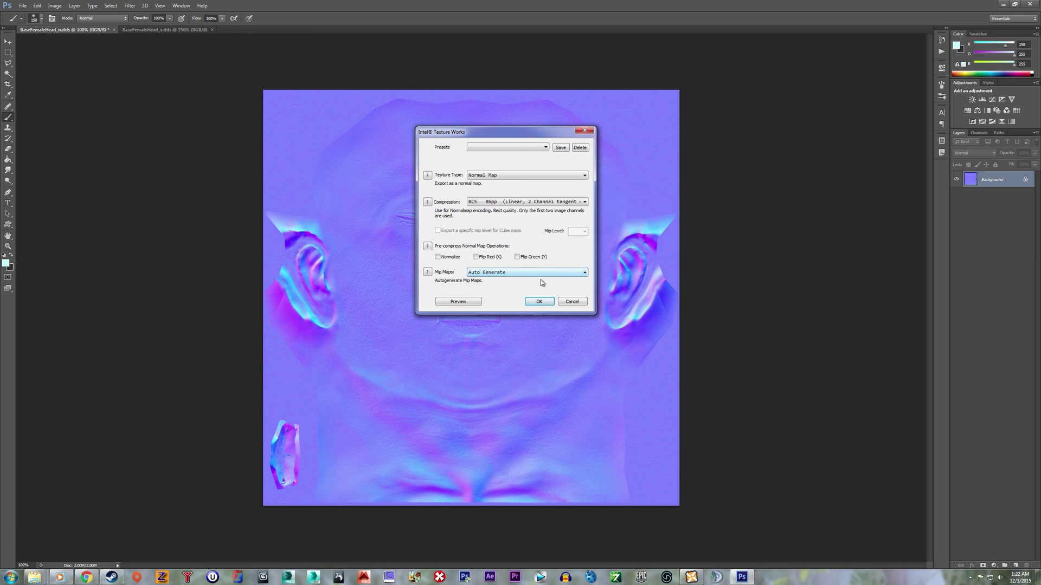
left_click(479, 301)
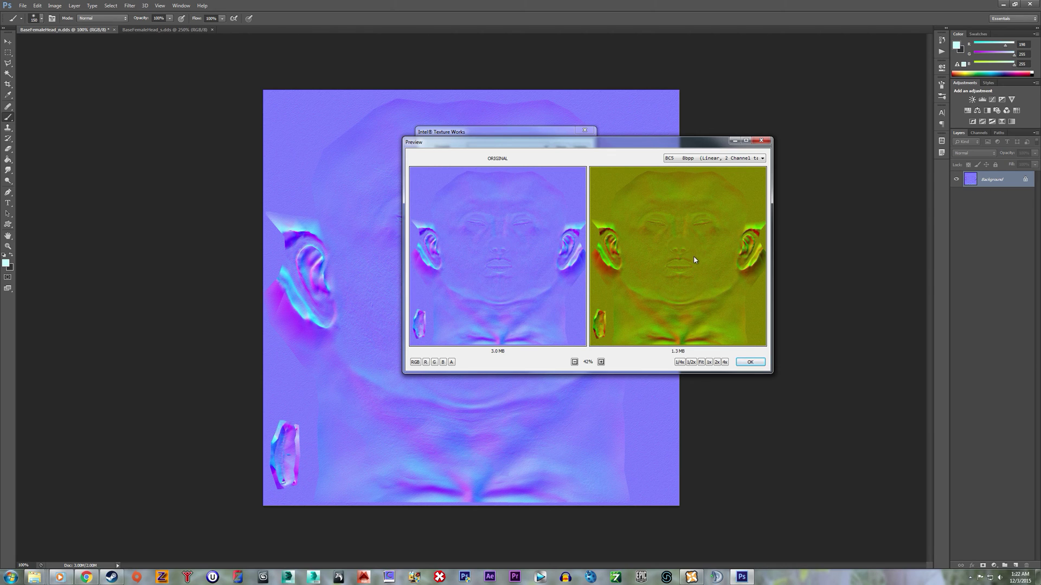
left_click(750, 362)
left_click(565, 305)
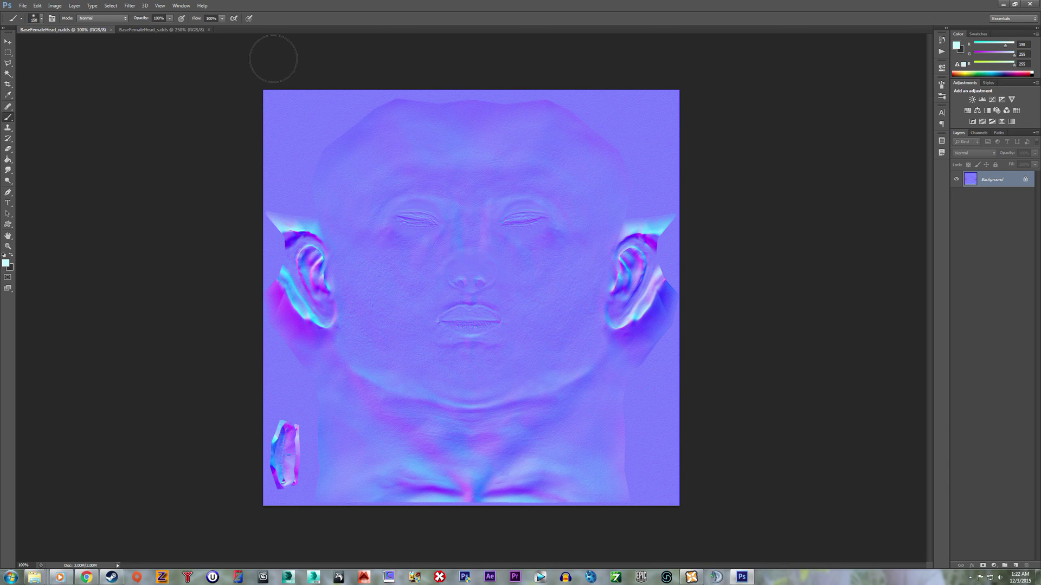
- Save the specular texture as BaseFemaleHead_s.dds on the Desktop, replacing the existing file
left_click(170, 31)
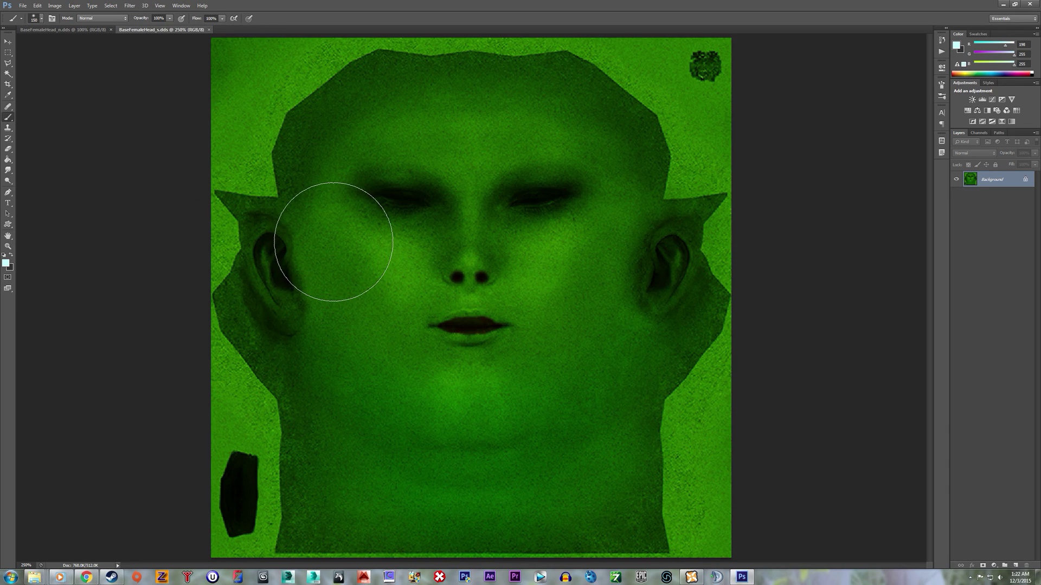
key("ctrl+shift+s")
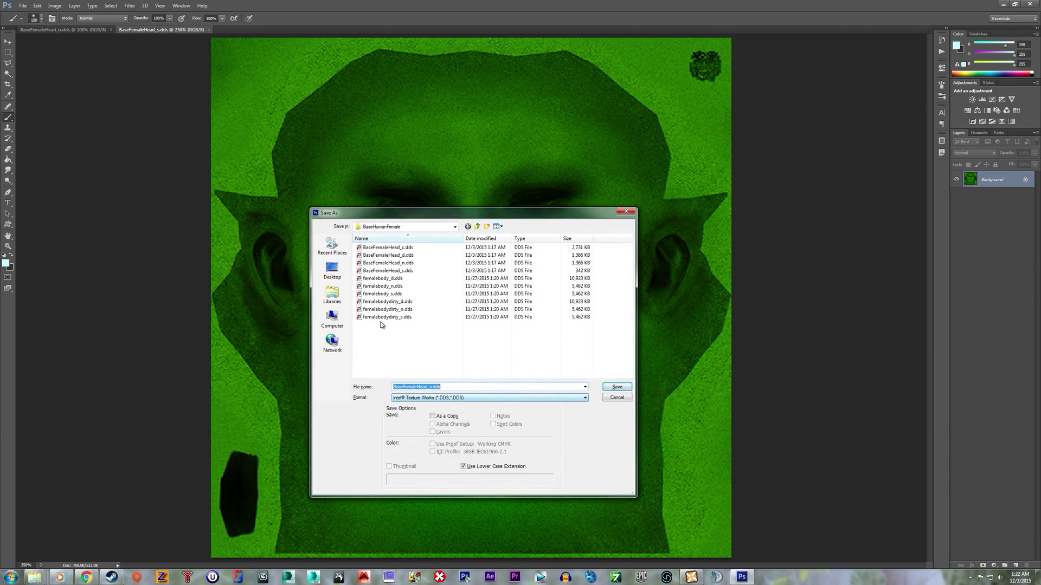
left_click(331, 269)
left_click(624, 387)
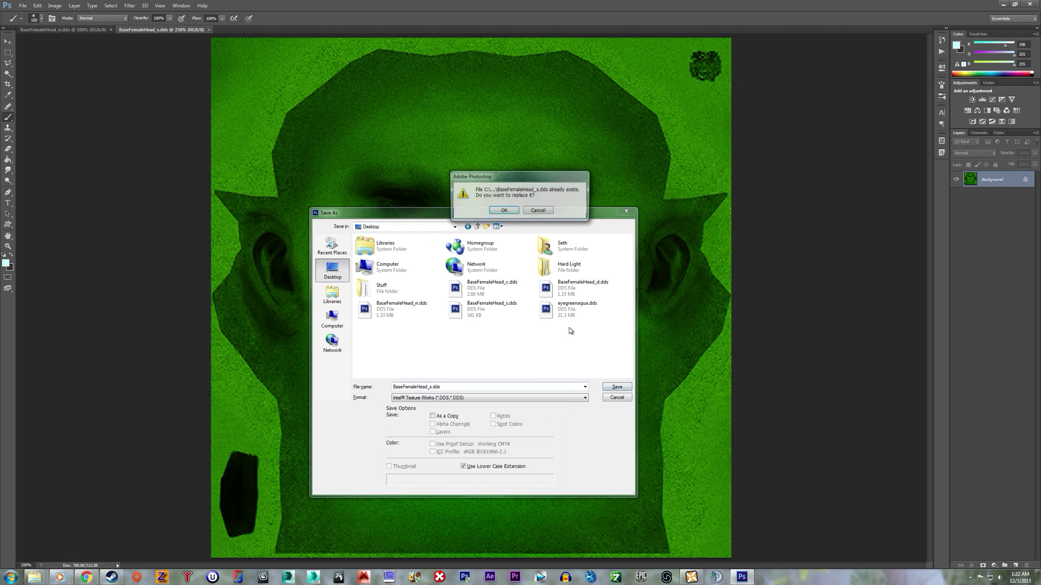
left_click(504, 211)
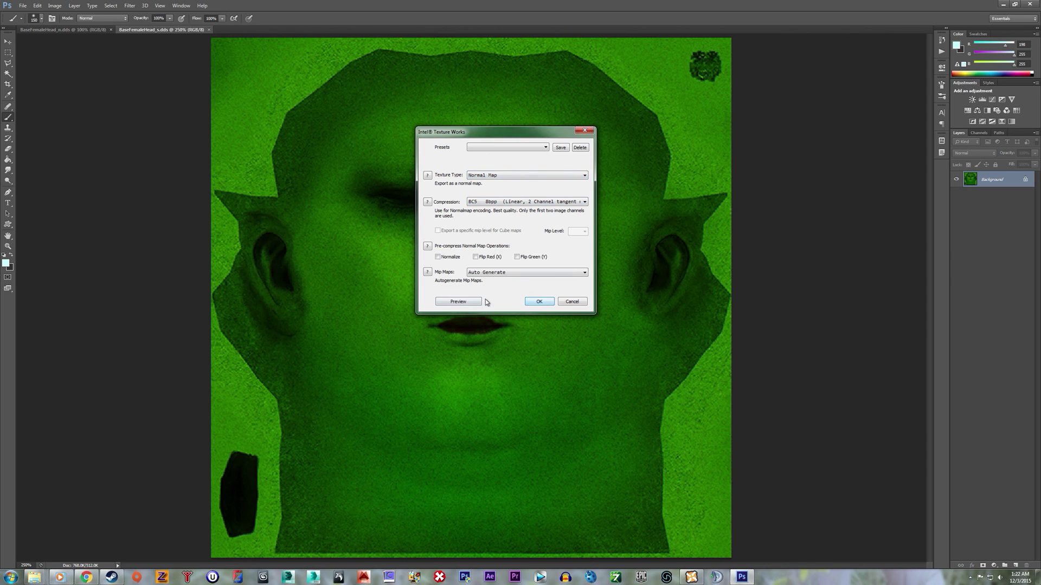
- Preview the compressed texture, finish the DDS export, and minimize Photoshop
left_click(465, 301)
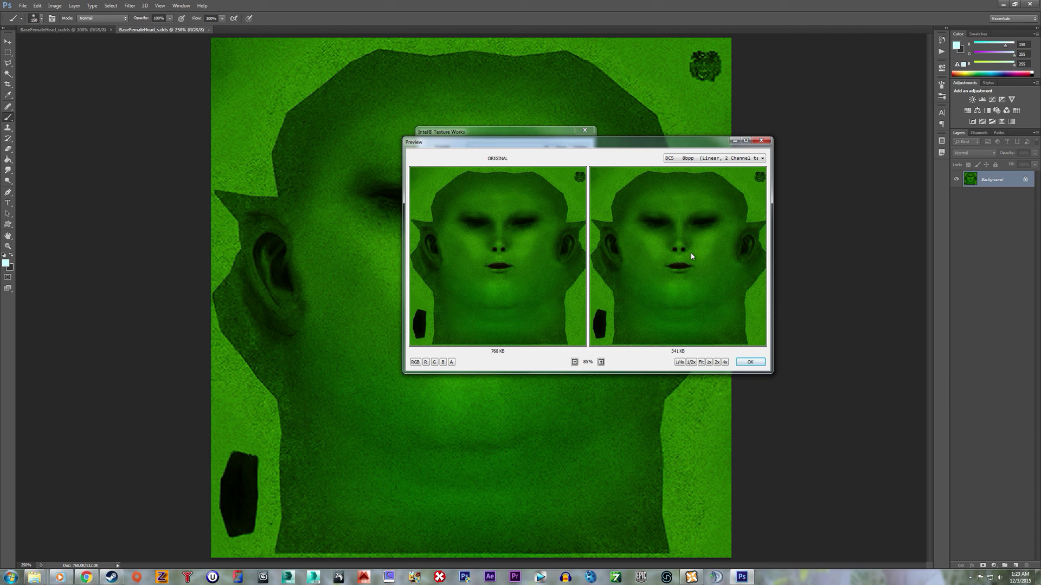
left_click(761, 140)
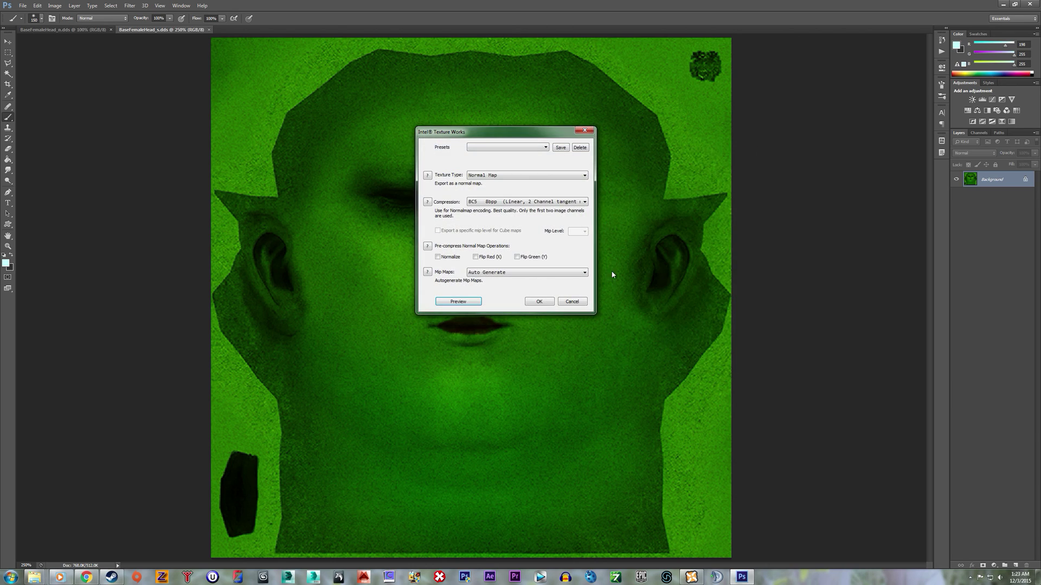
left_click(531, 304)
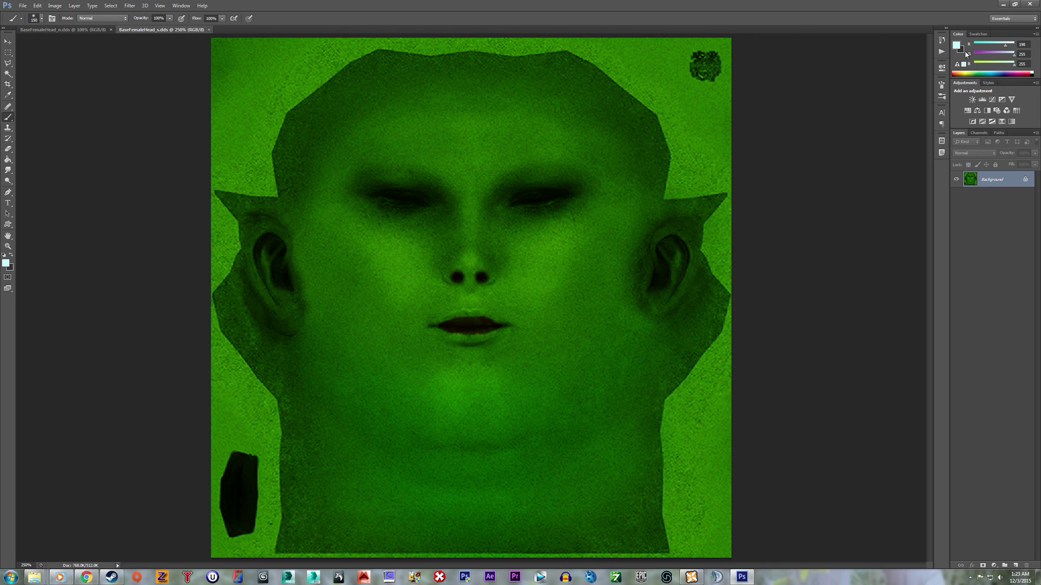
left_click(1001, 5)
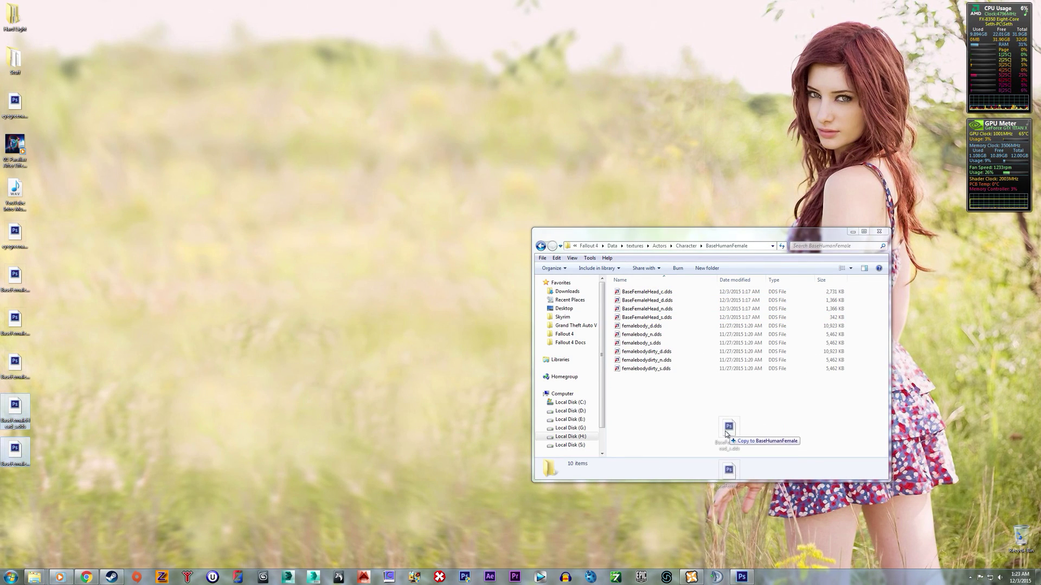
- Copy both edited DDS files into BaseHumanFemale, replacing the originals, and launch Fallout 4 SE from Steam
left_click_drag(726, 432, 727, 428)
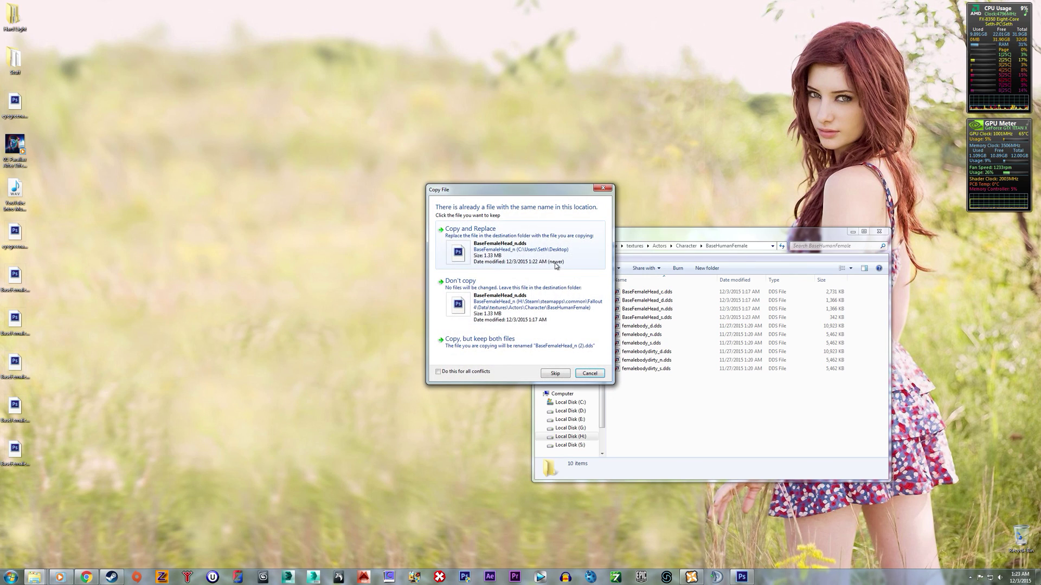
left_click(555, 264)
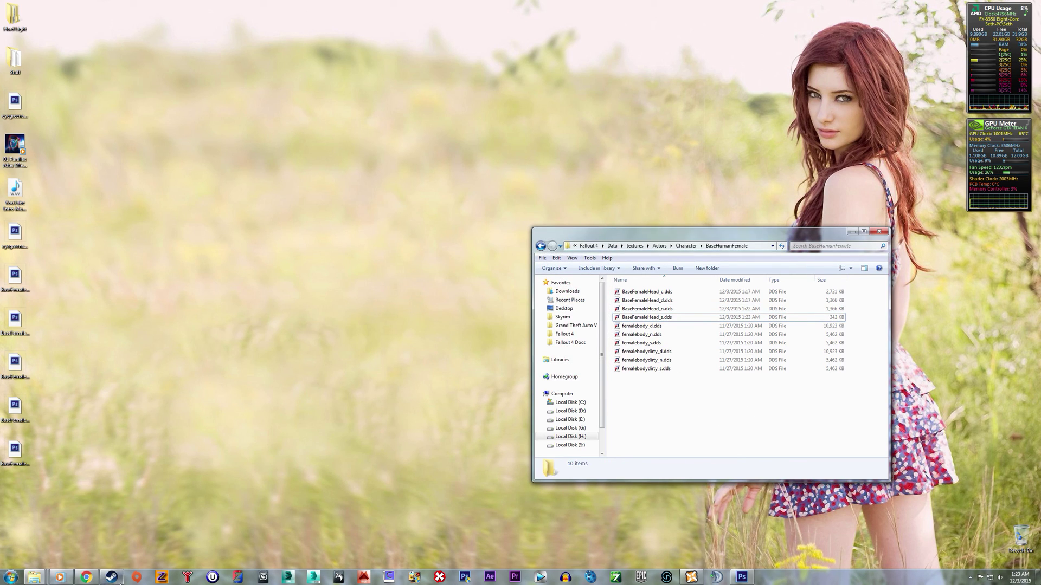
left_click(119, 581)
left_click(187, 335)
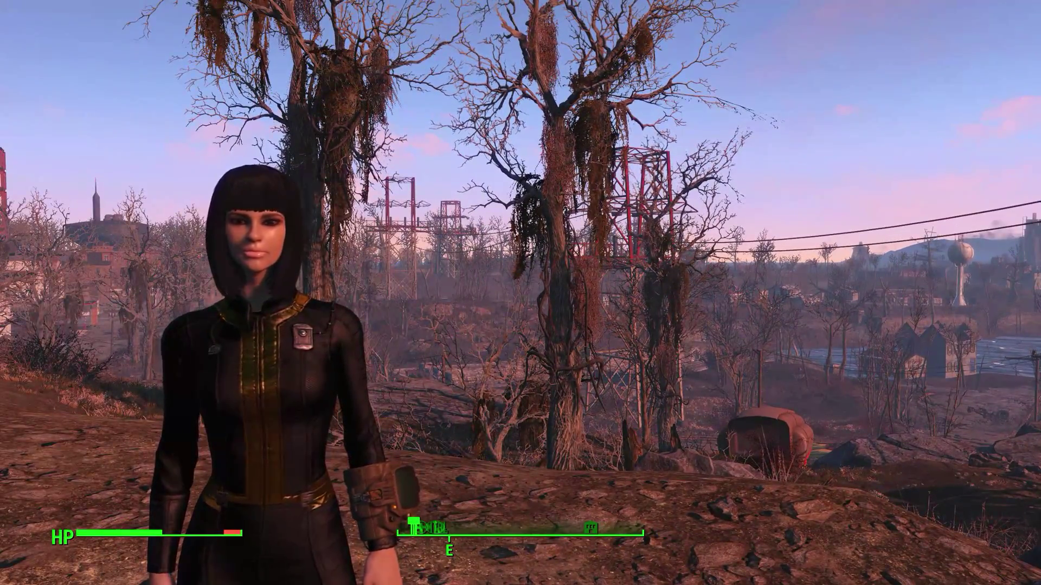
- Run the character uphill across the wasteland to view the retextured head
key("w")
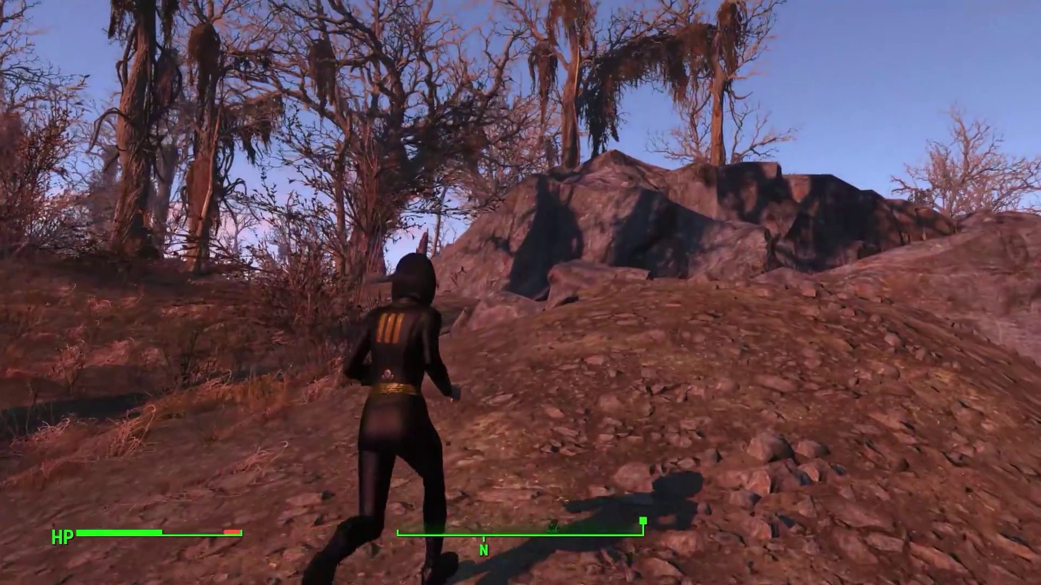